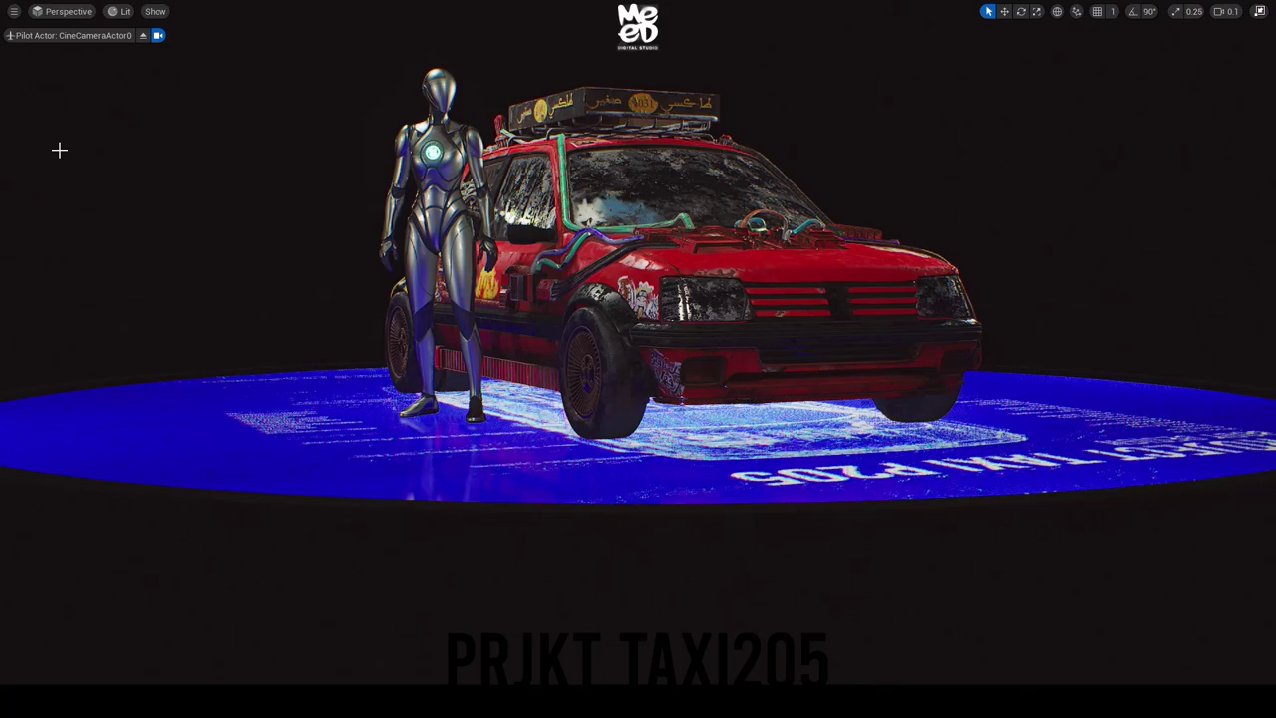
Switch the viewport to the Nanite Triangles visualization to see the taxi's triangle breakdown
left_click(126, 15)
mouse_move(261, 290)
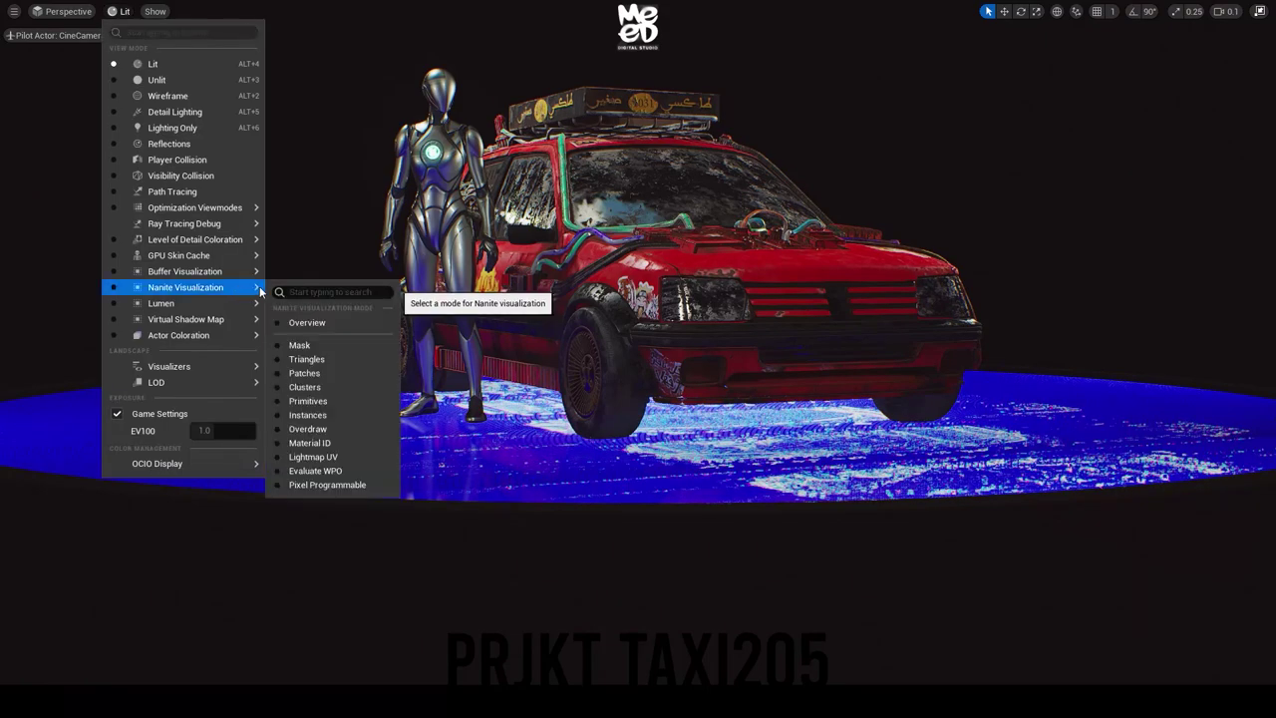
left_click(322, 360)
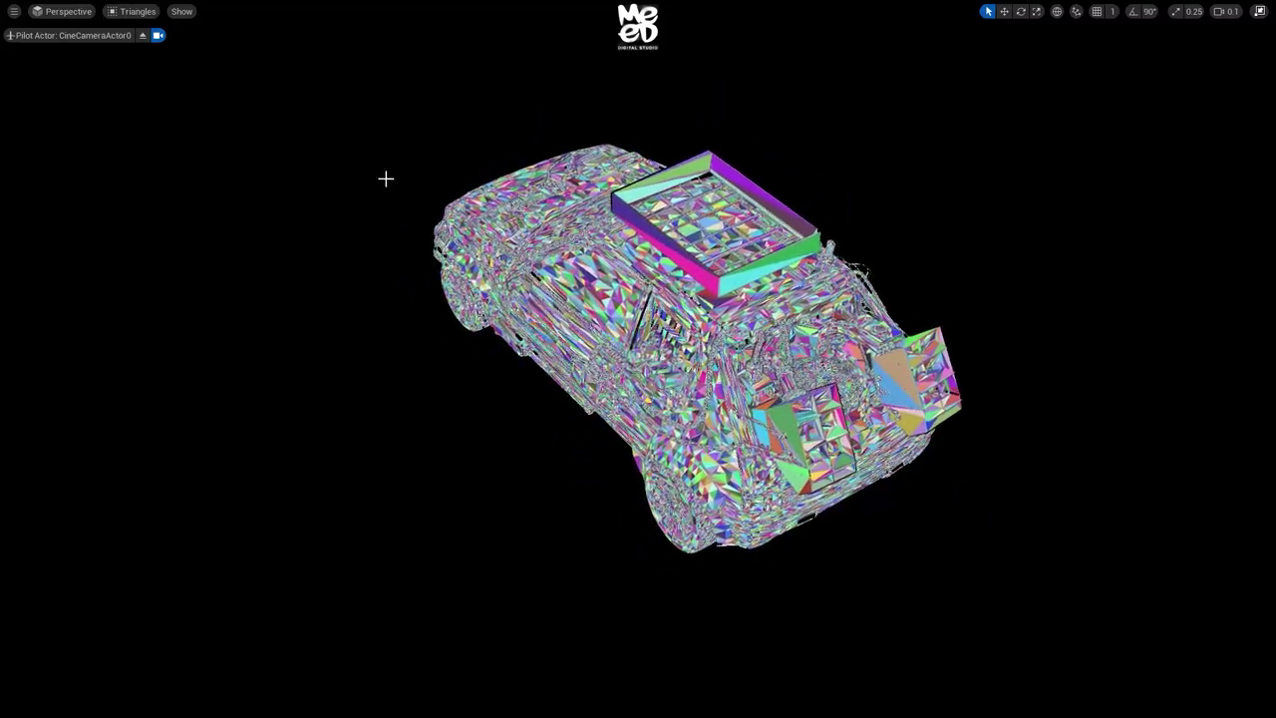
Switch the viewport to Nanite Overview, tiling Triangles, Clusters and the other visualizations
left_click(153, 13)
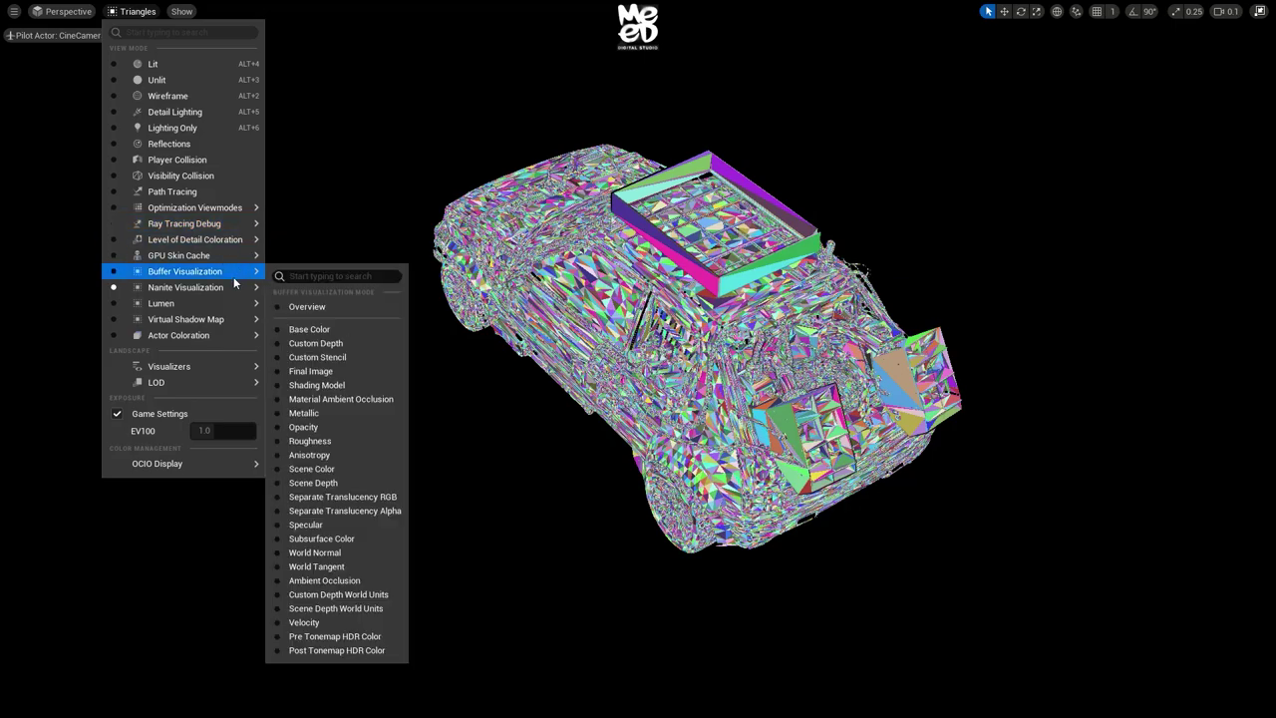
mouse_move(234, 287)
left_click(310, 323)
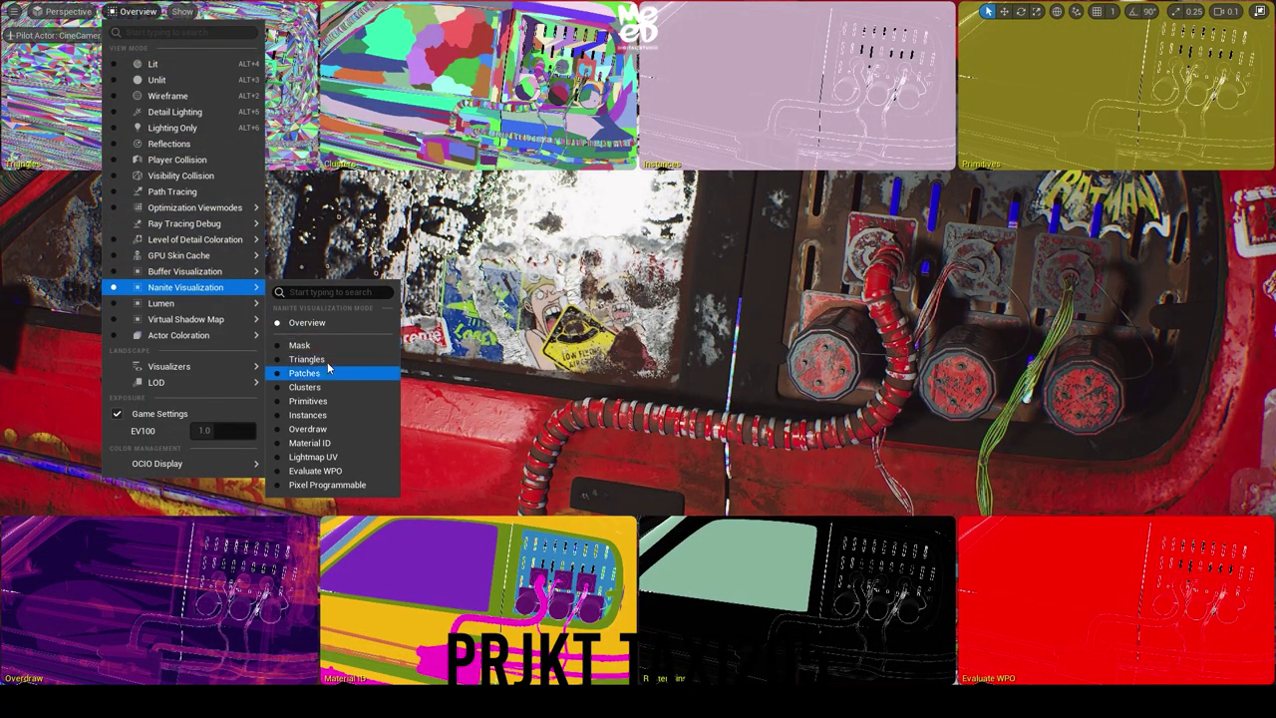
Set the viewport to the Nanite Triangles visualization
left_click(317, 359)
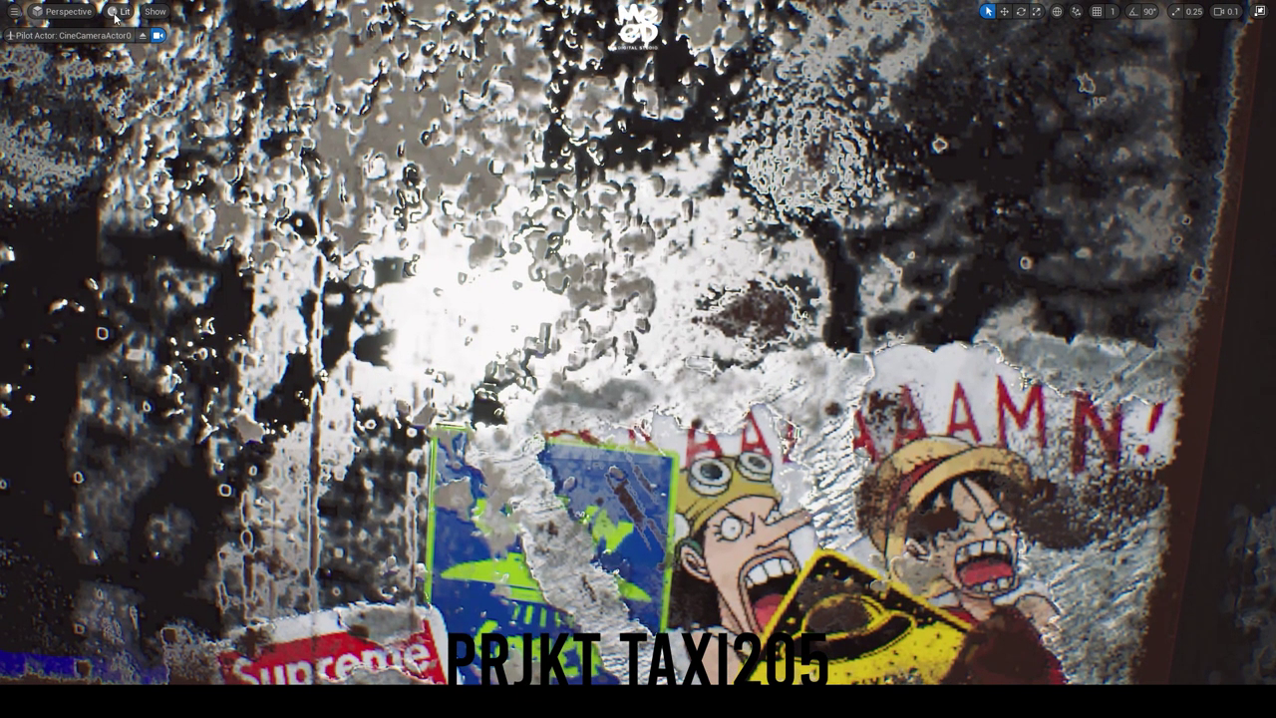
Show the taxi's side window and door close-up as Nanite Triangles
left_click(120, 12)
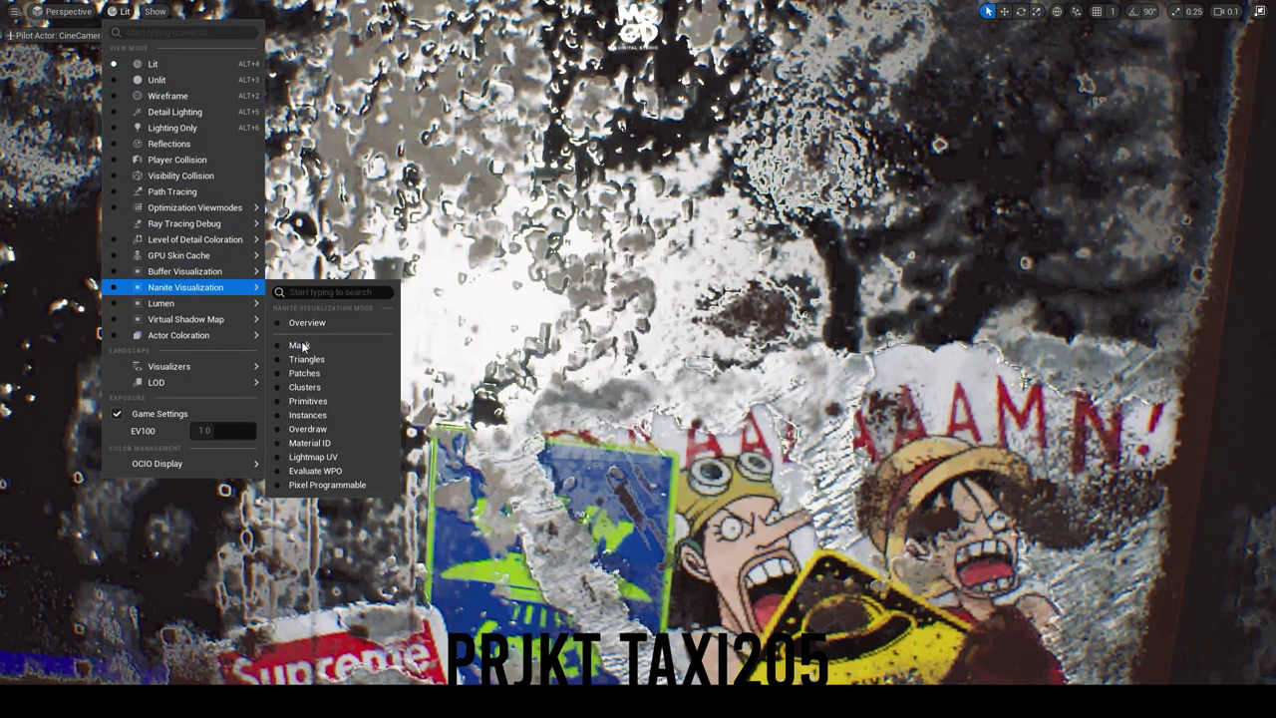
left_click(312, 360)
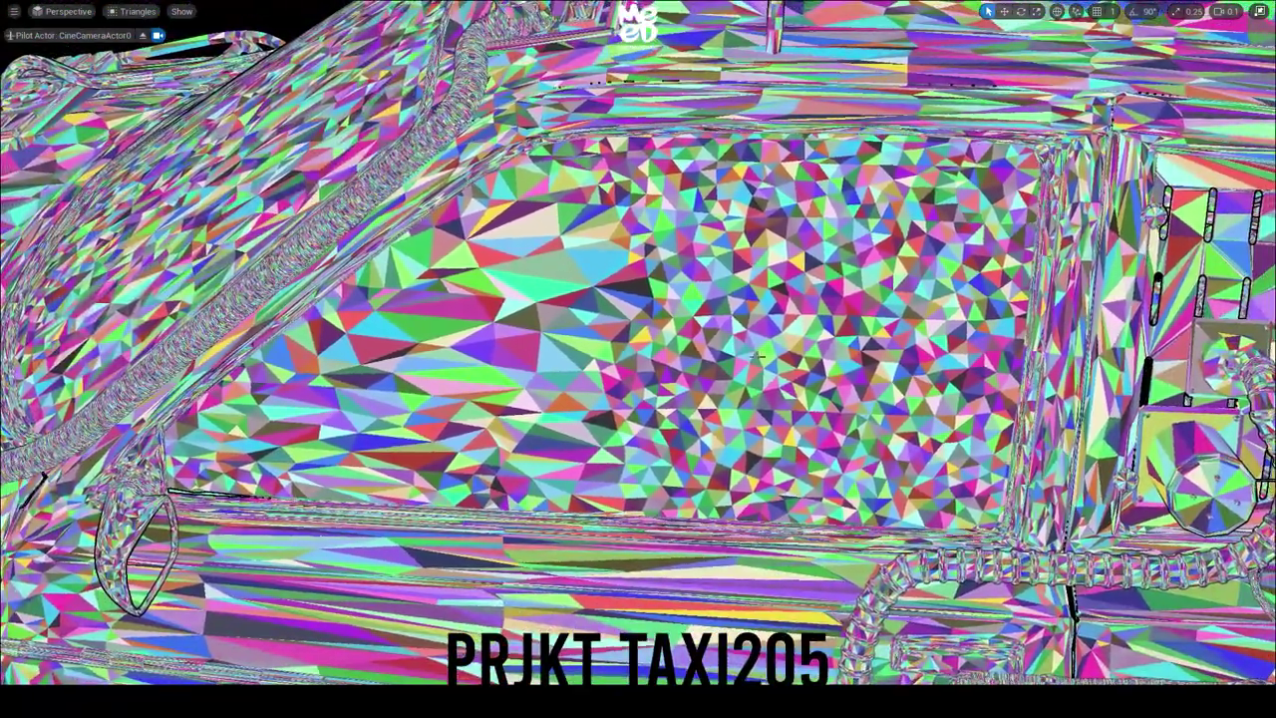
left_click(132, 10)
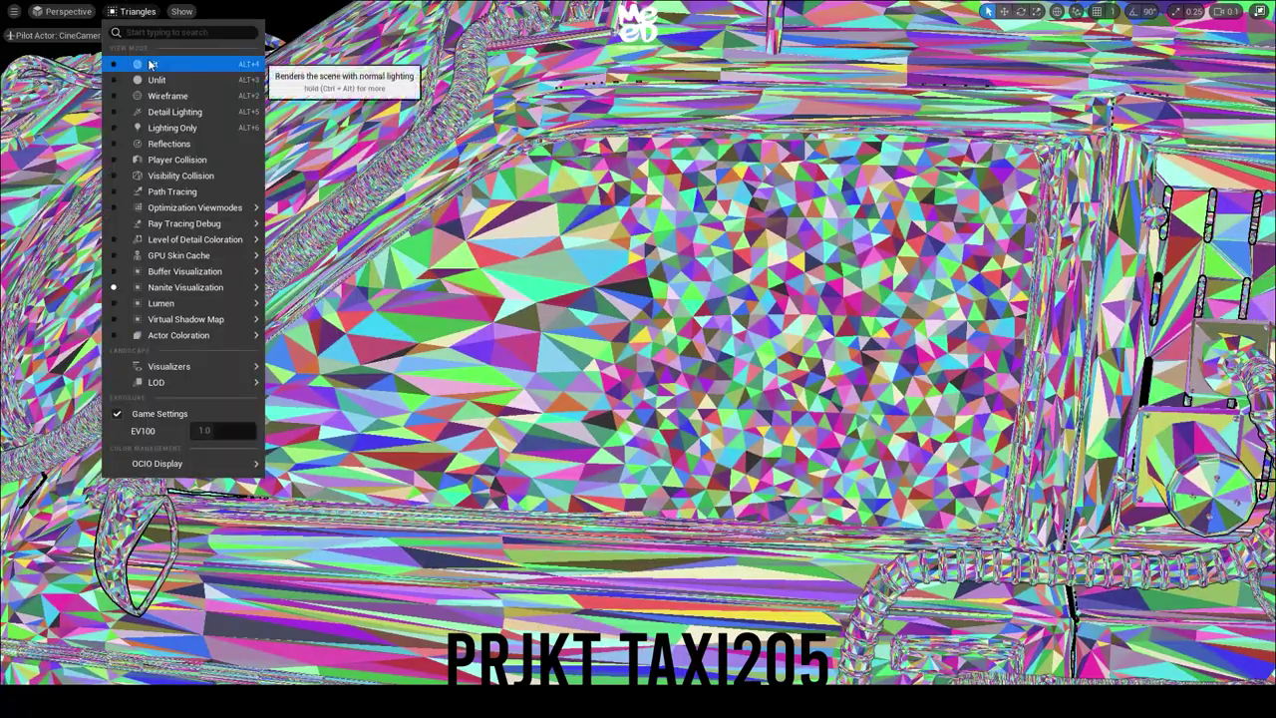
Return the viewport to Lit rendering to examine the roof rack's '1031' taxi sign
left_click(147, 58)
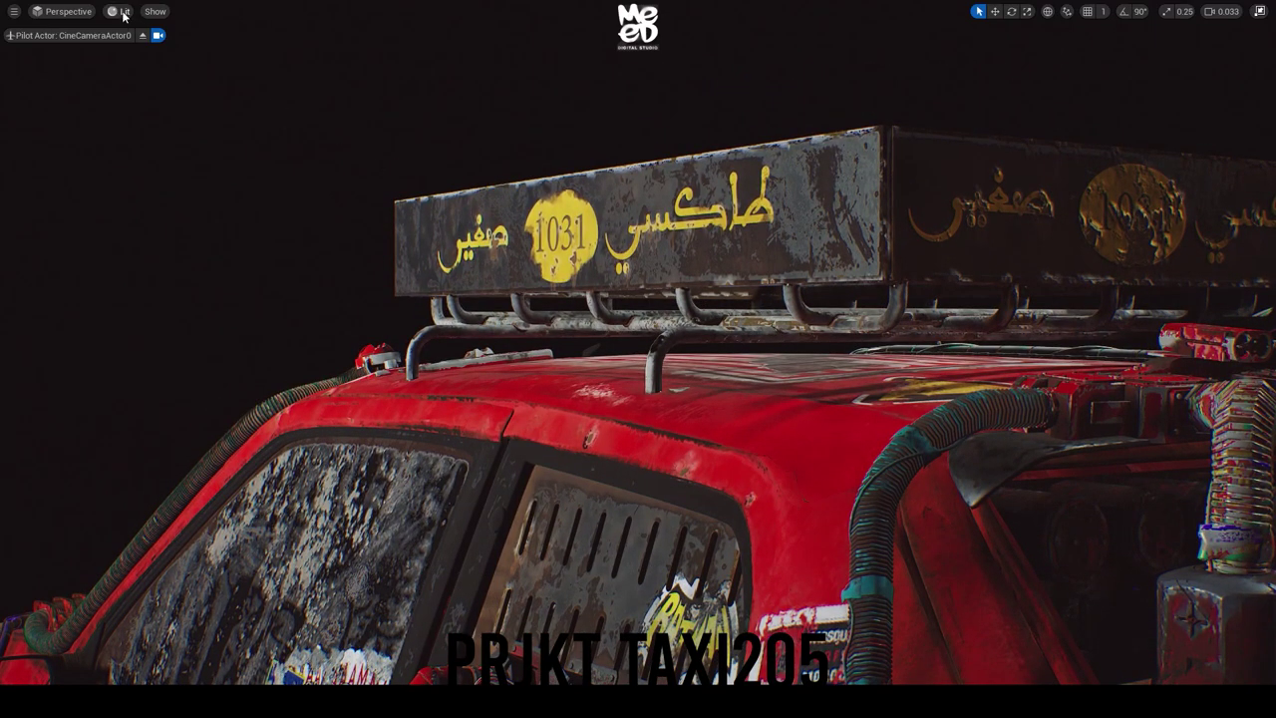
View the roof rack in Lighting Only, then in Detail Lighting view mode
left_click(122, 12)
left_click(164, 129)
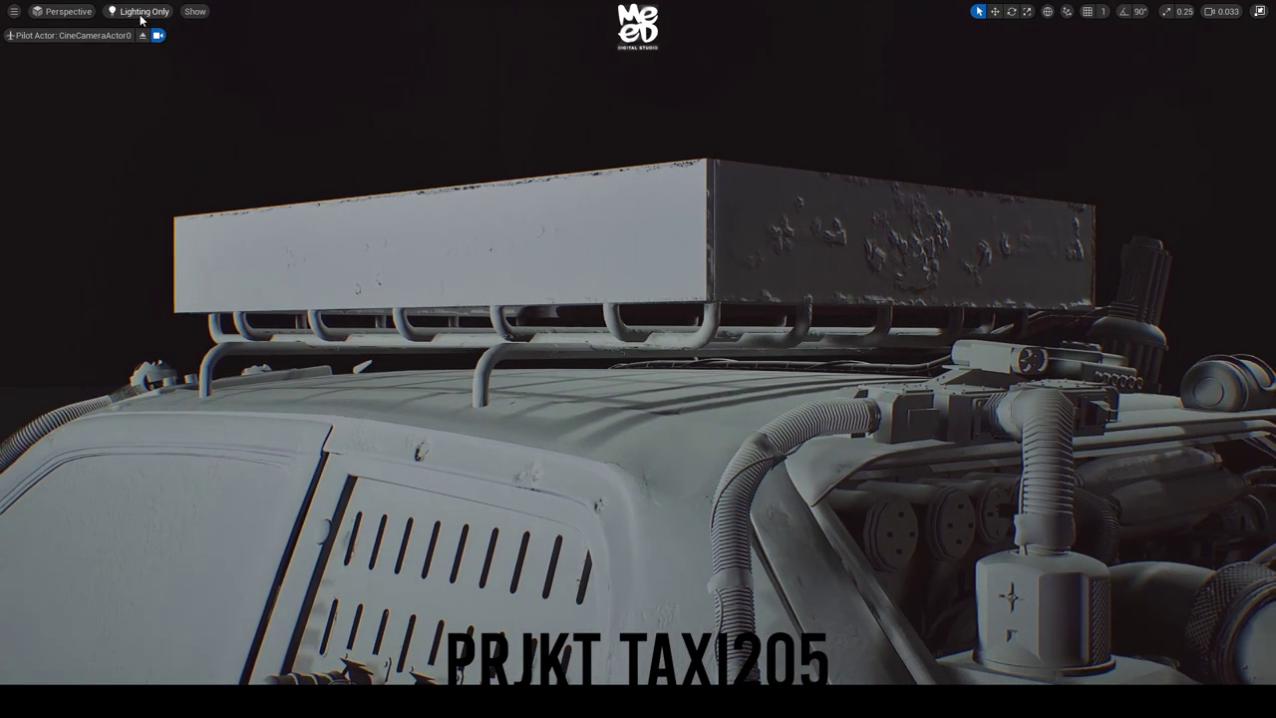
left_click(141, 12)
left_click(184, 116)
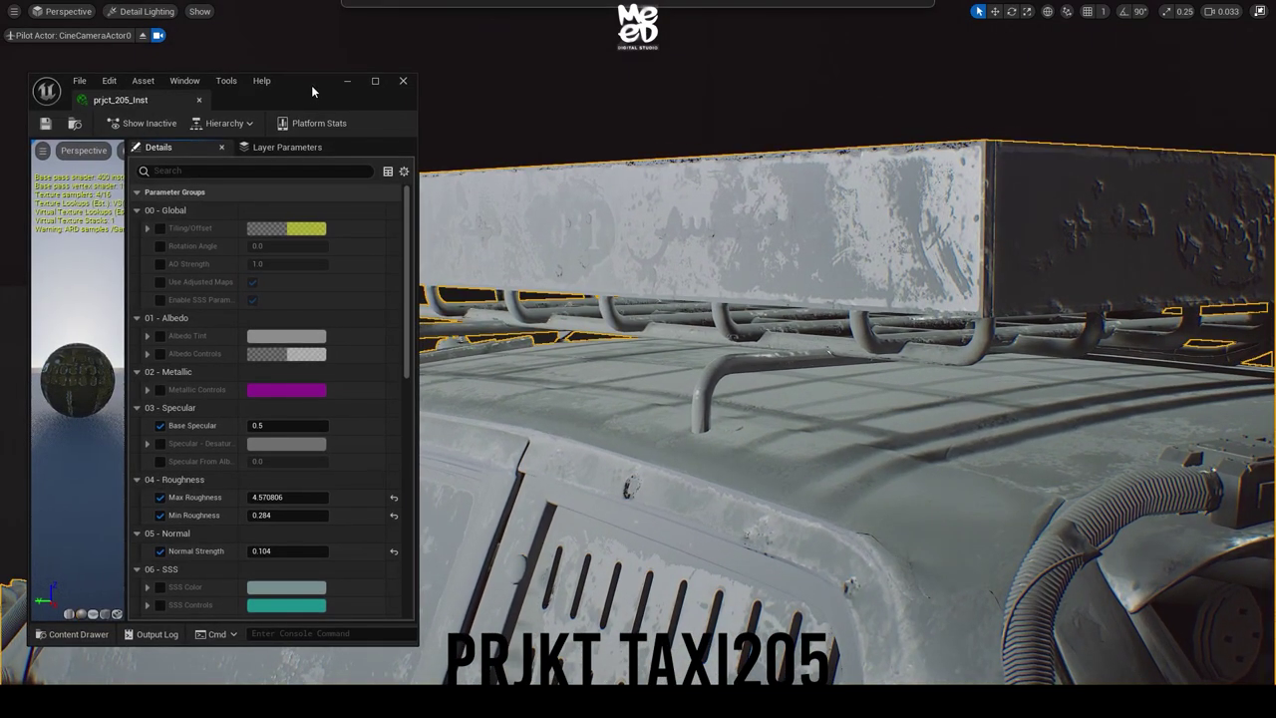
Zero the prjct_205_Inst Normal Strength, then raise it to 0.224
scroll(221, 430, "down", 1)
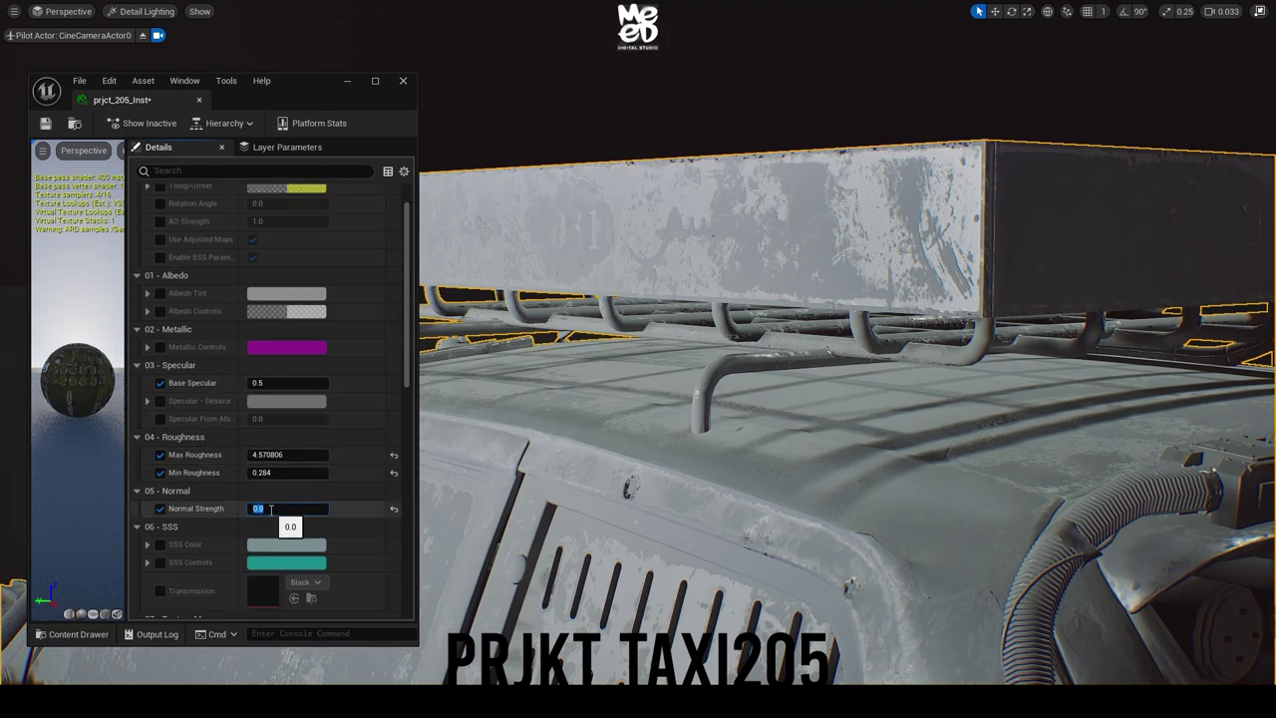
key("Return")
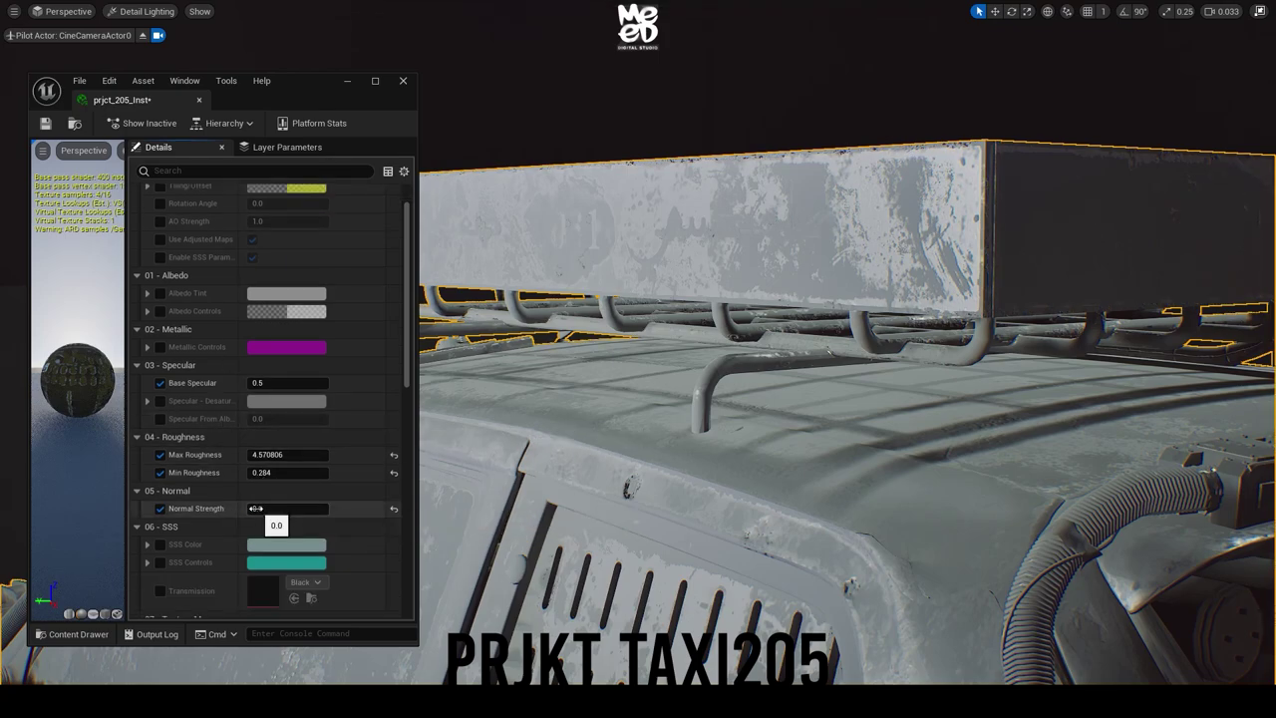
left_click_drag(287, 508, 509, 441)
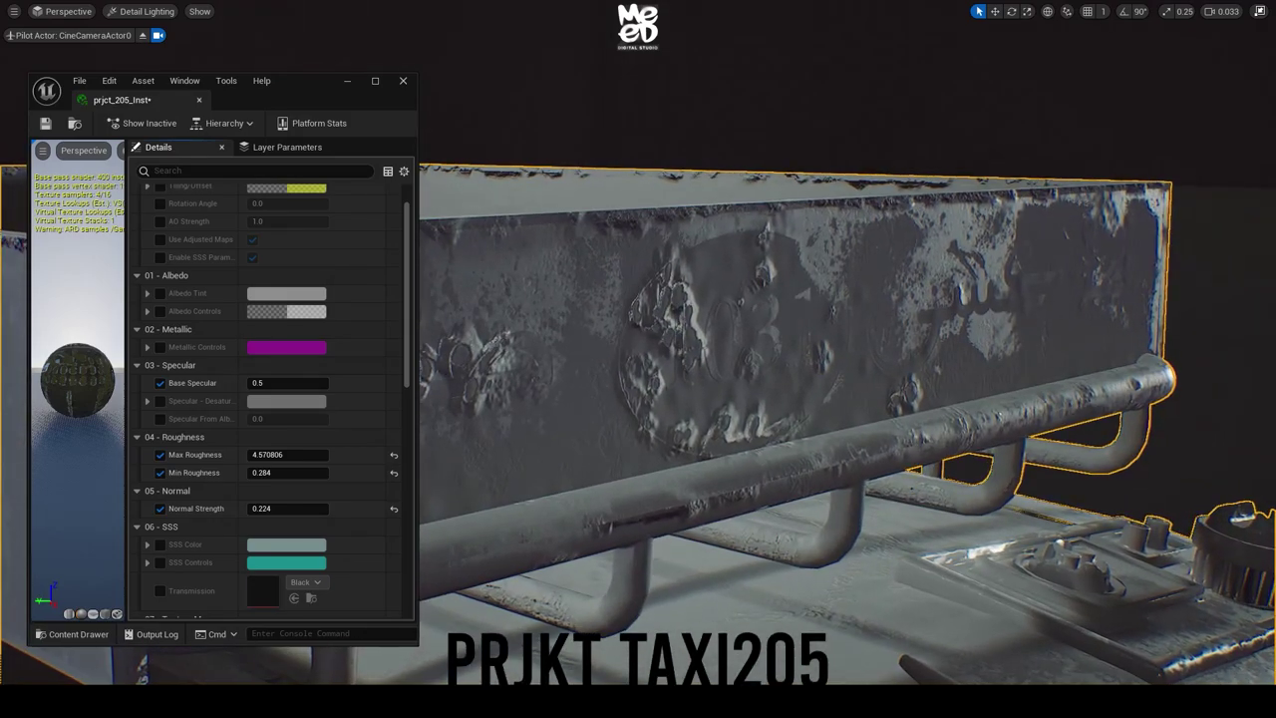
Switch back to Lighting Only and set Normal Strength to -0.072
left_click(155, 11)
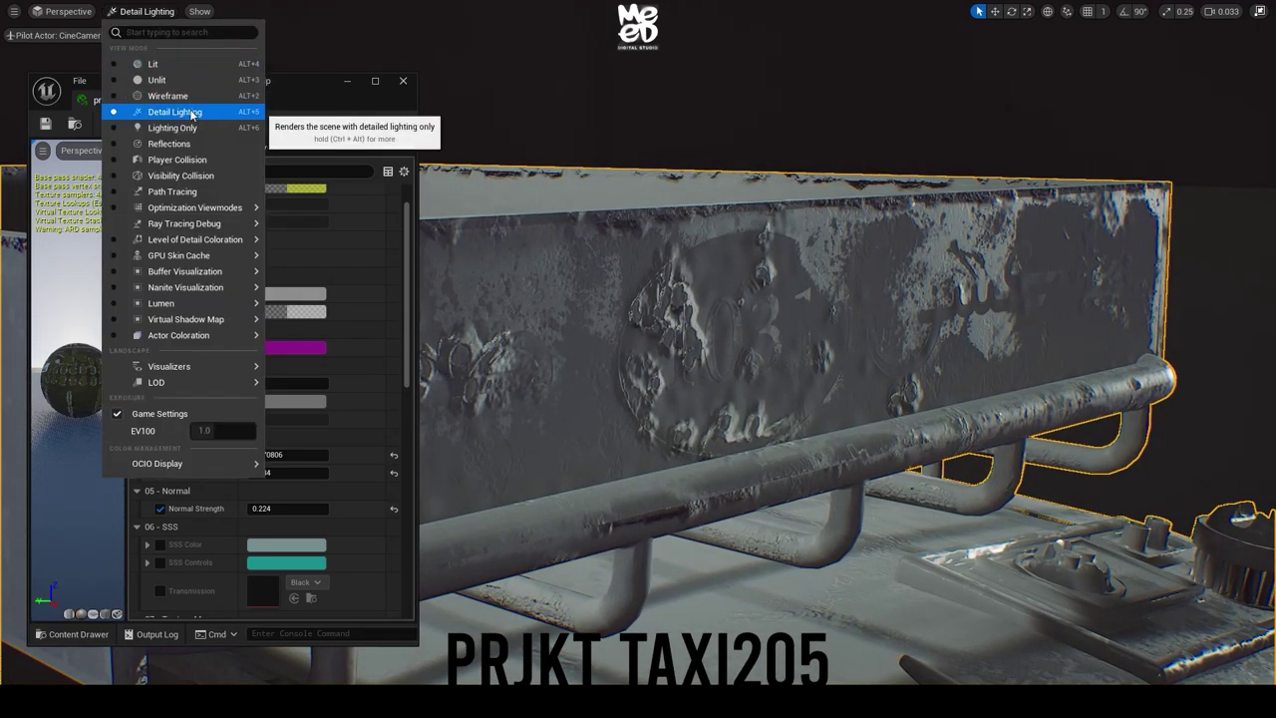
left_click(172, 128)
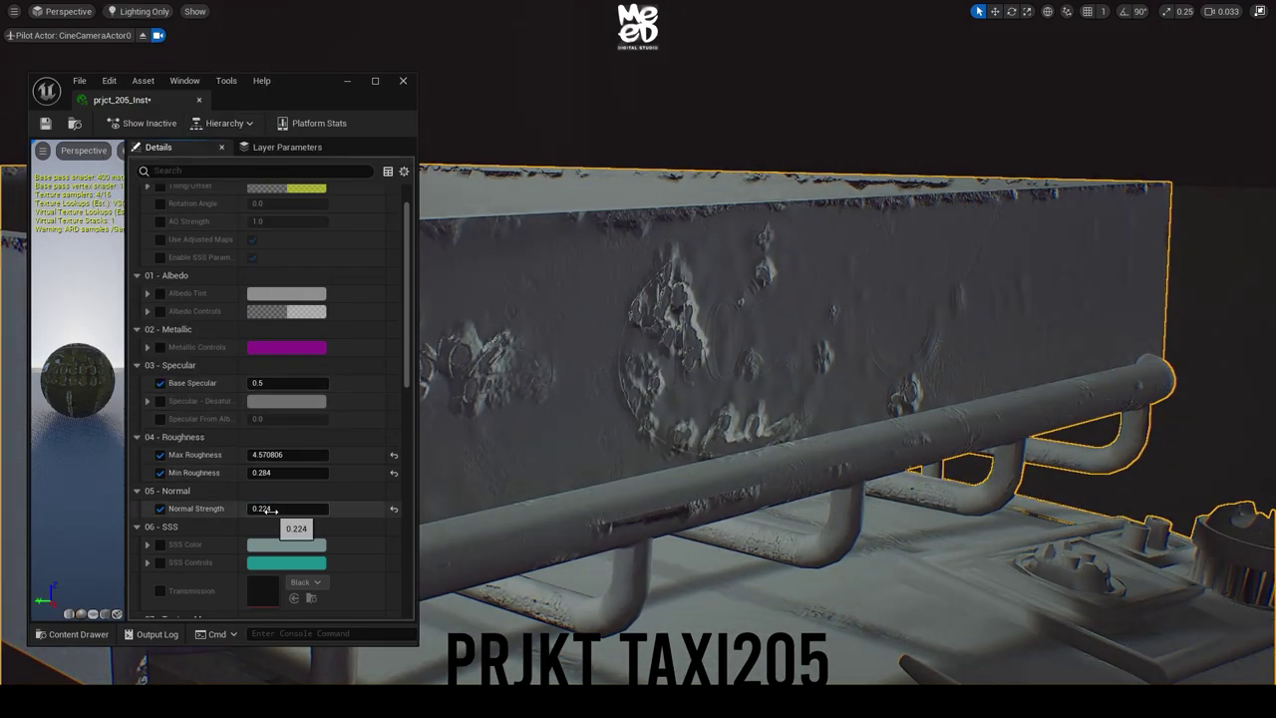
left_click(288, 509)
type("0")
key("Return")
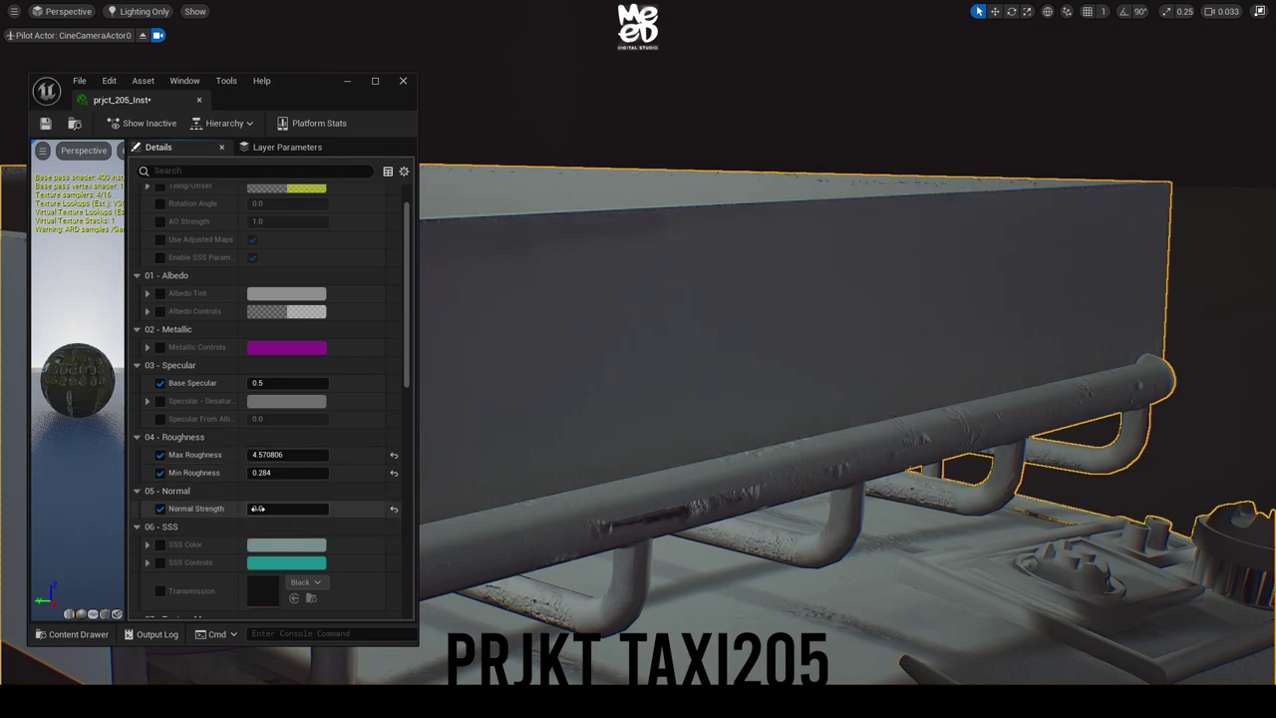
left_click_drag(258, 508, 261, 509)
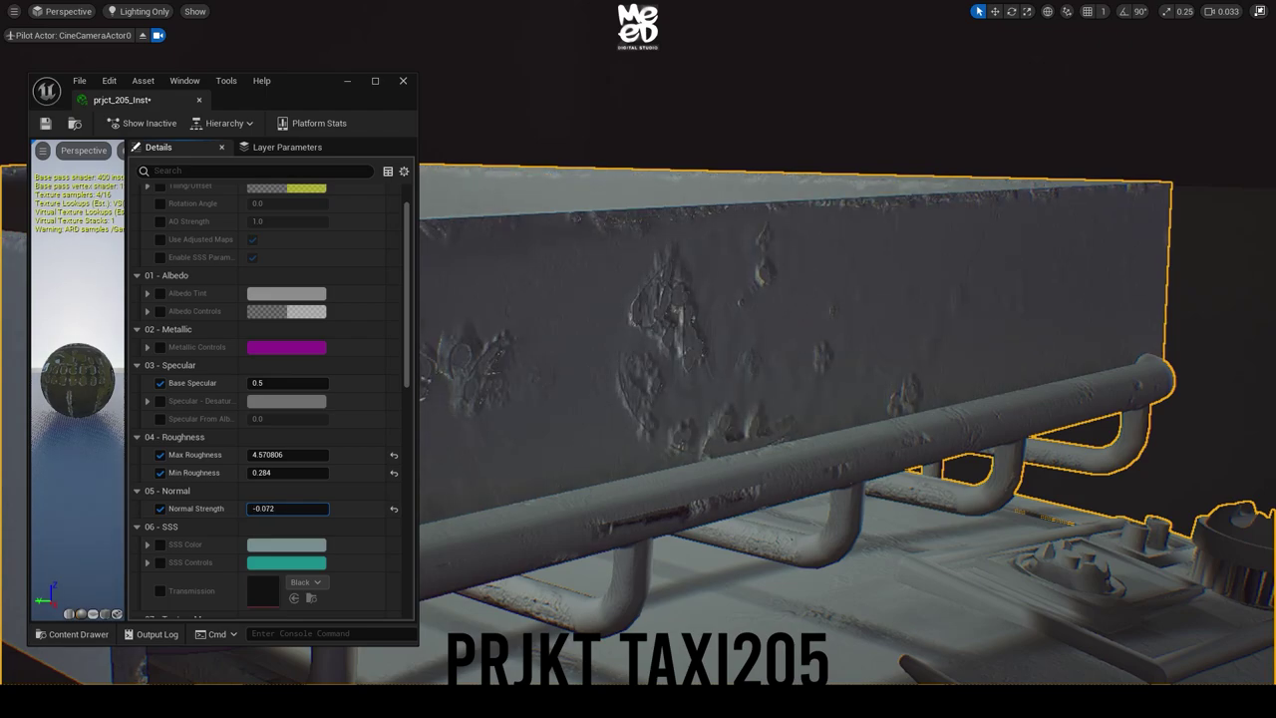
left_click(140, 11)
Return to Lit and set Normal Strength 0.232, Max Roughness 1.040022, Min Roughness 0.308
left_click(139, 46)
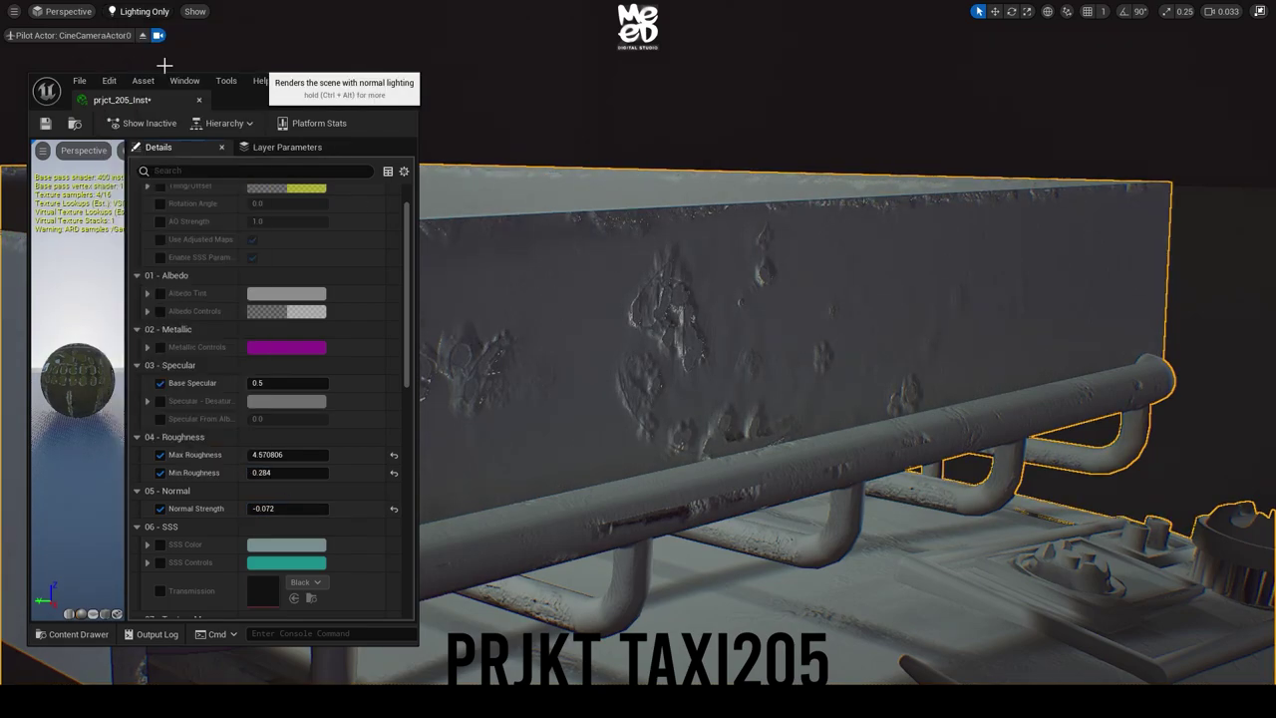
left_click_drag(257, 508, 271, 509)
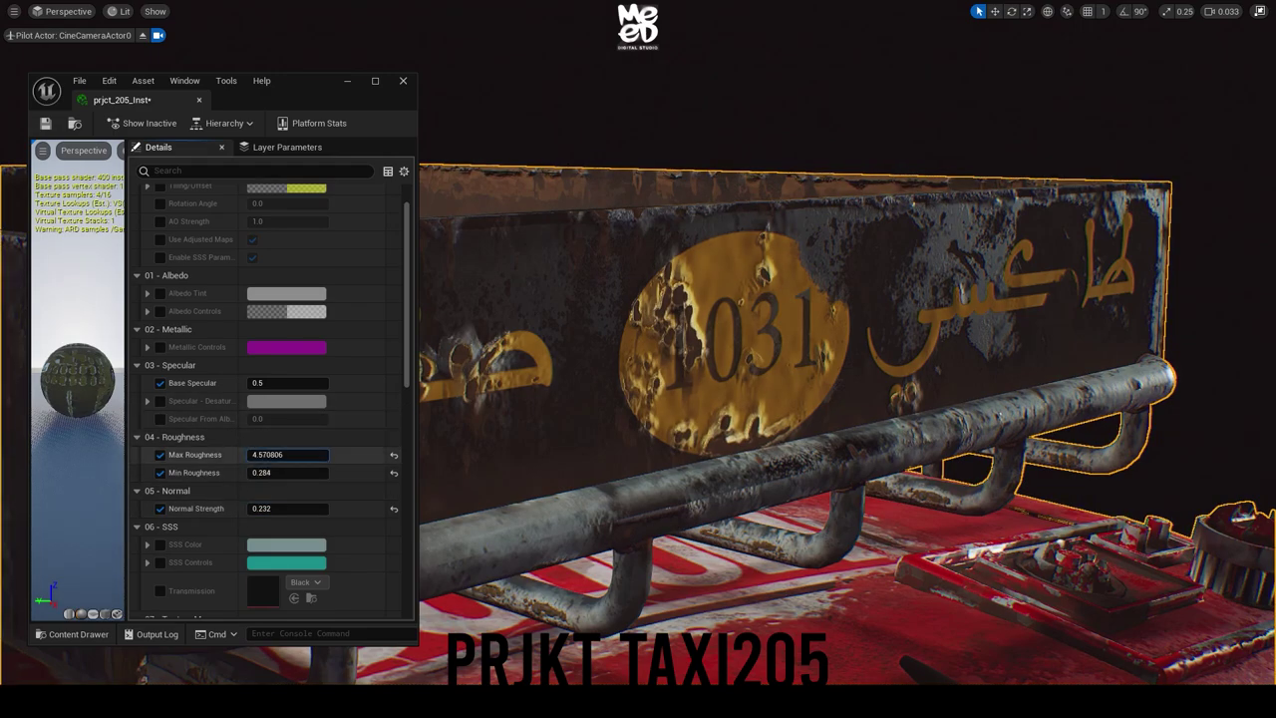
left_click_drag(279, 454, 265, 455)
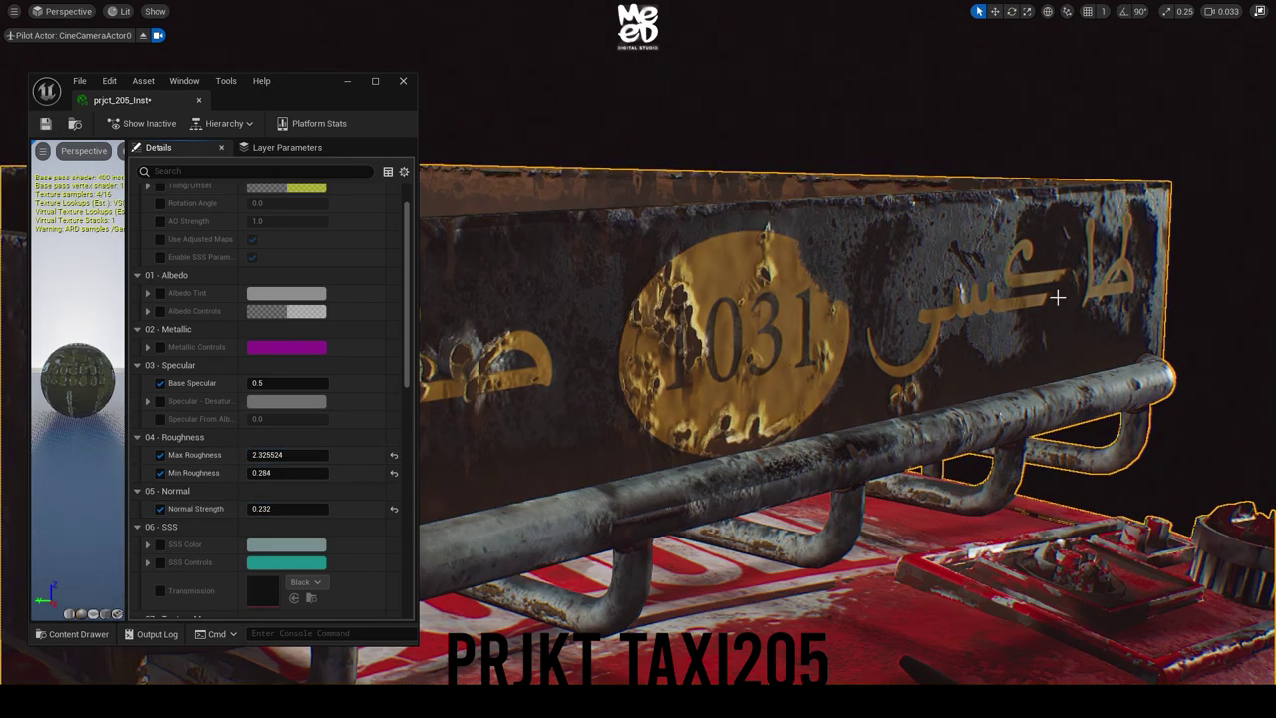
mouse_move(262, 473)
left_mouse_down()
mouse_move(250, 472)
mouse_move(289, 473)
left_mouse_up()
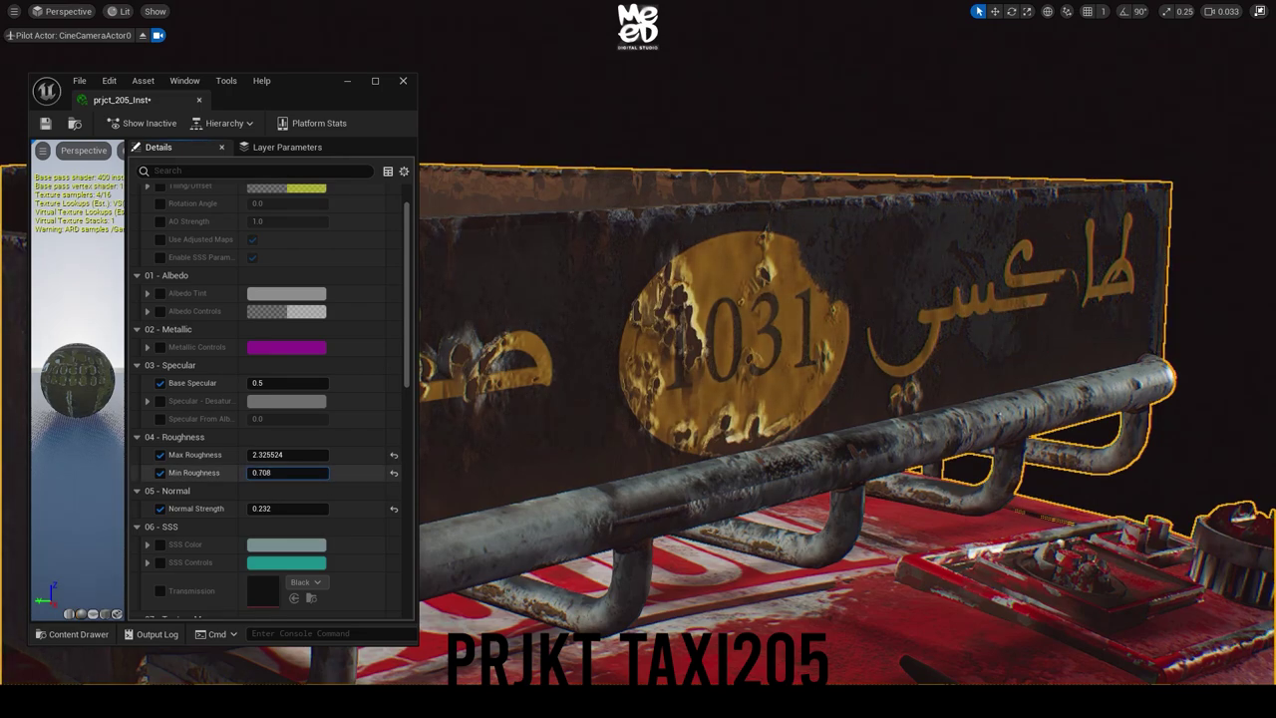
key("Return")
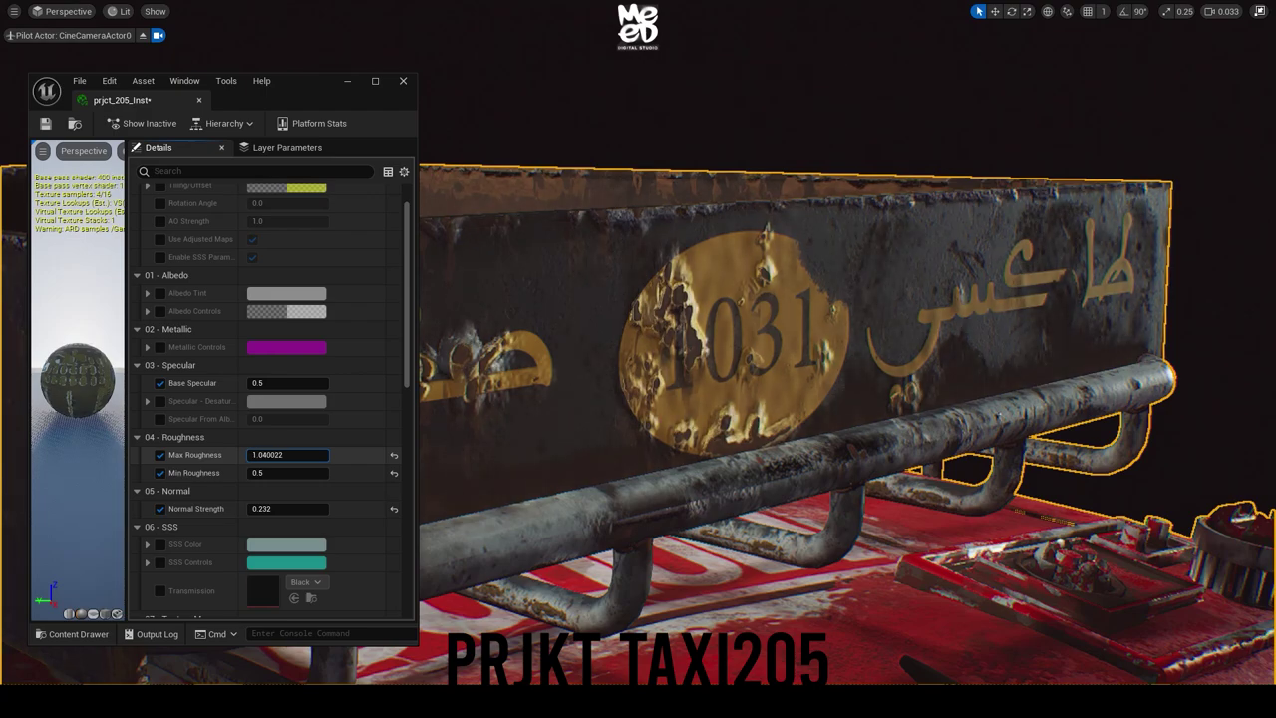
mouse_move(262, 473)
left_mouse_down()
mouse_move(250, 473)
mouse_move(280, 452)
left_mouse_up()
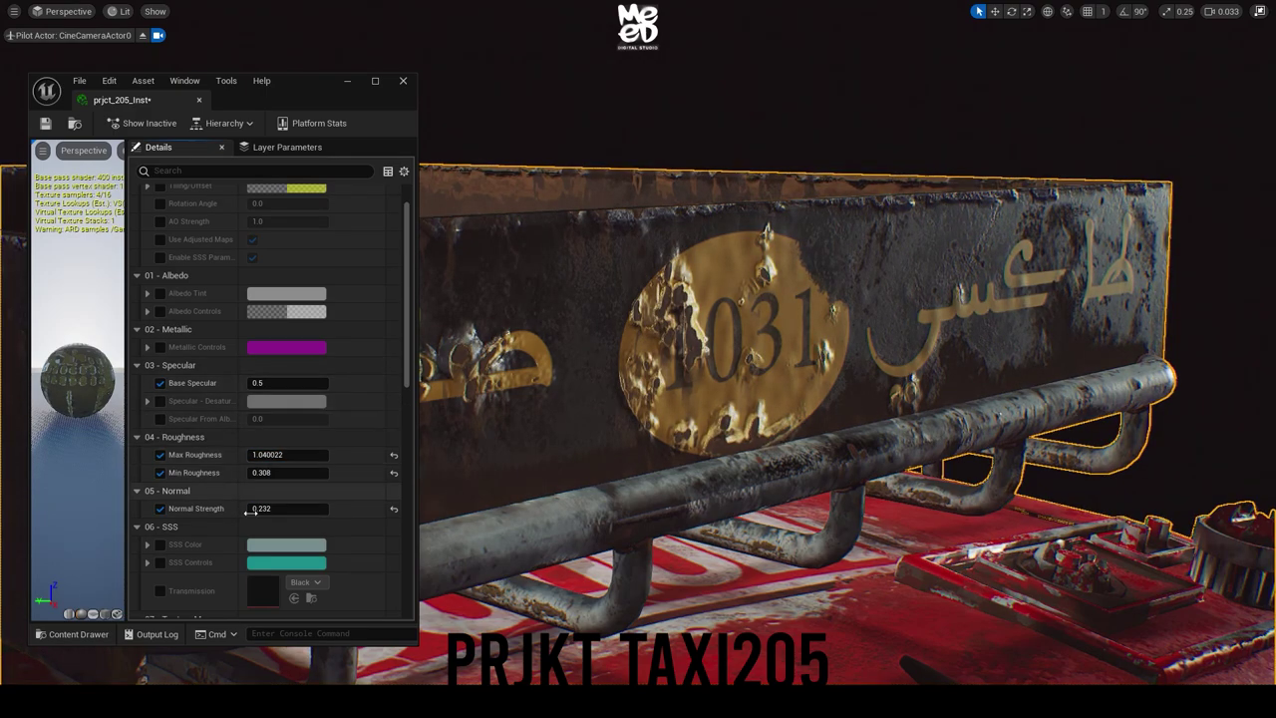
left_click_drag(251, 511, 262, 508)
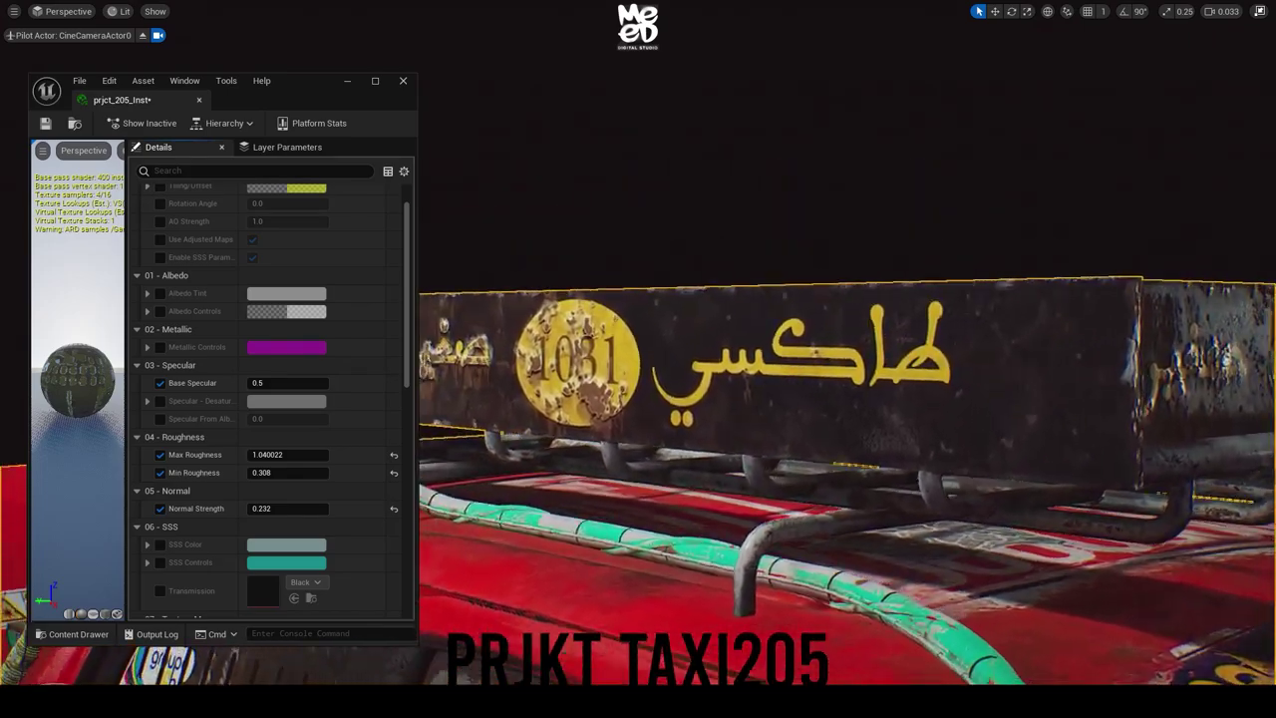
left_click(122, 12)
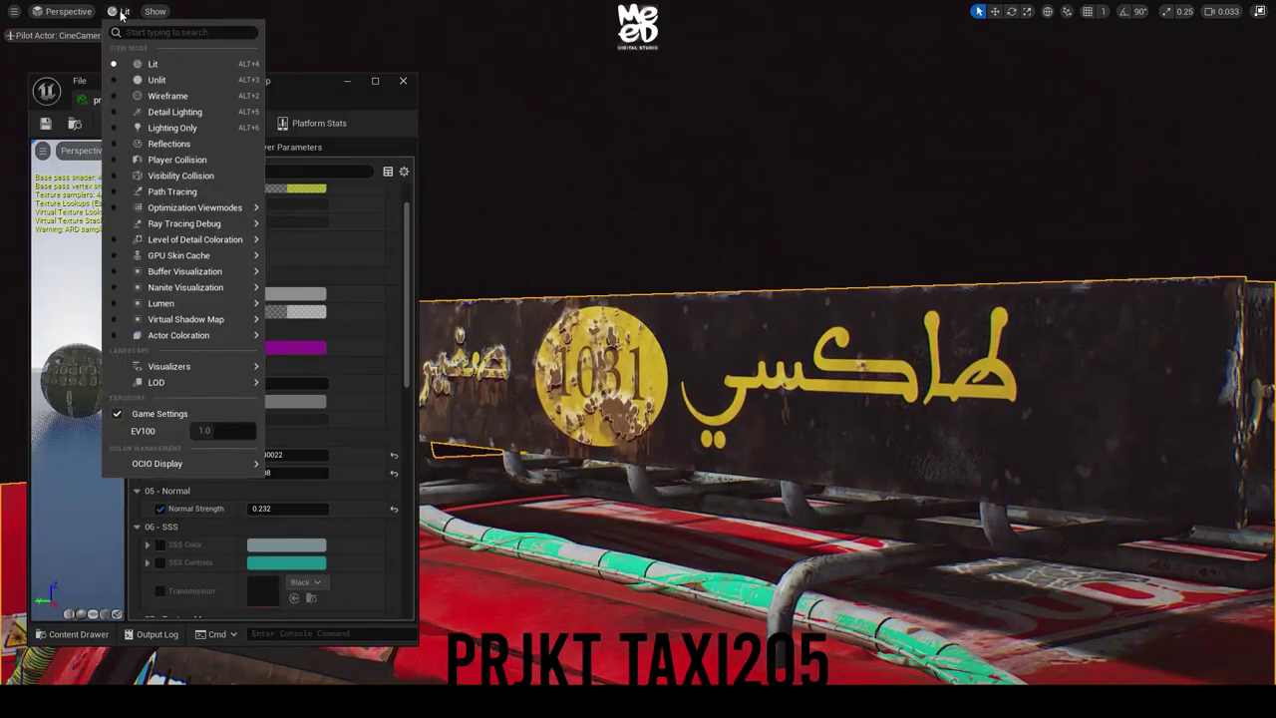
mouse_move(167, 228)
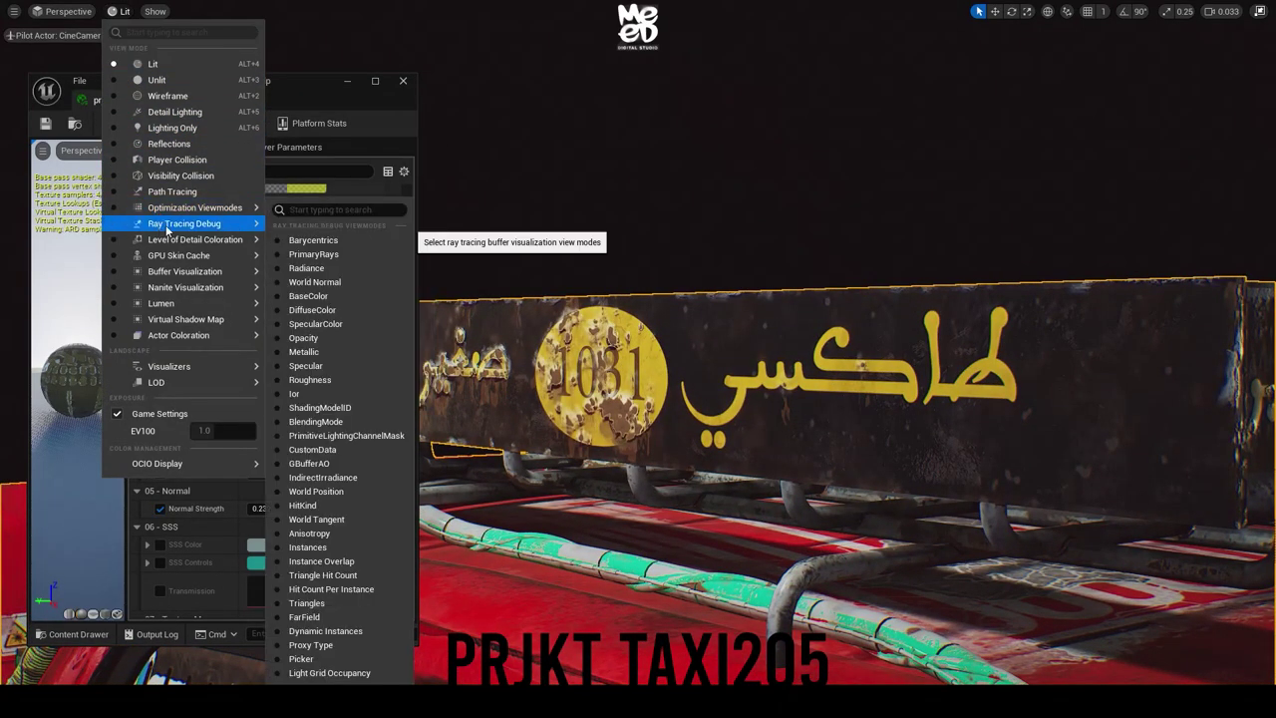
left_click(172, 191)
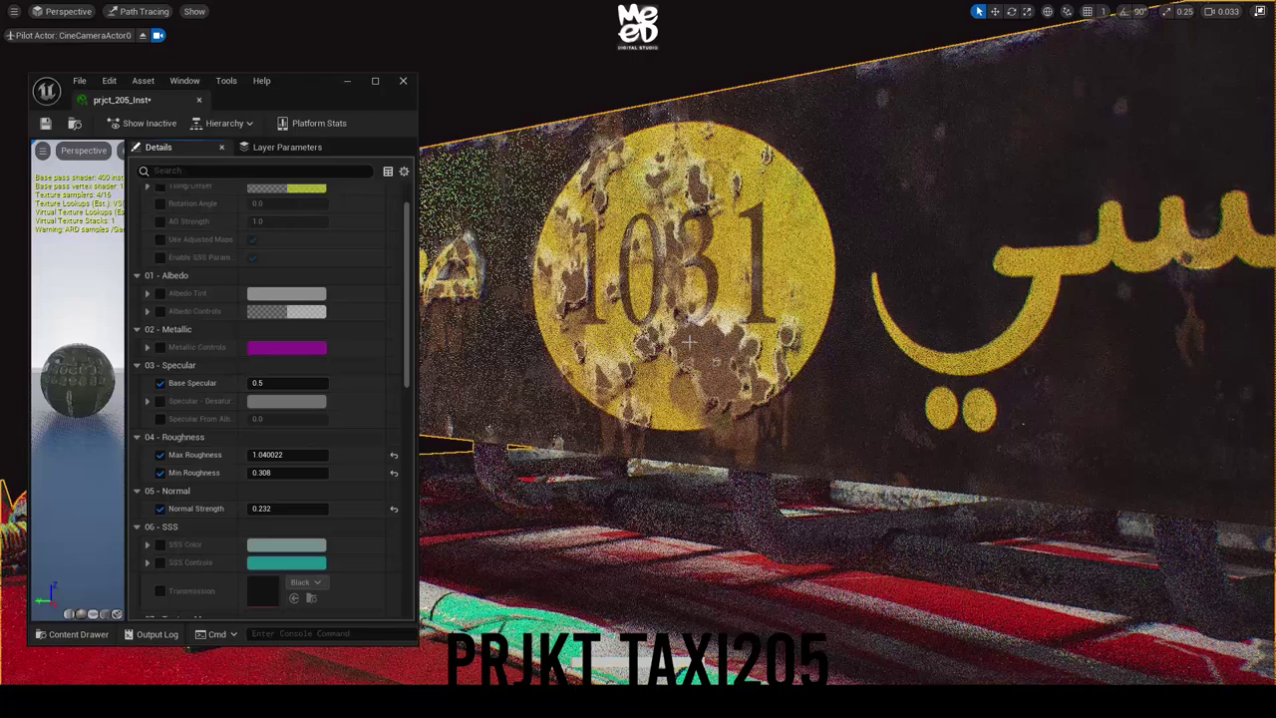
left_click(135, 12)
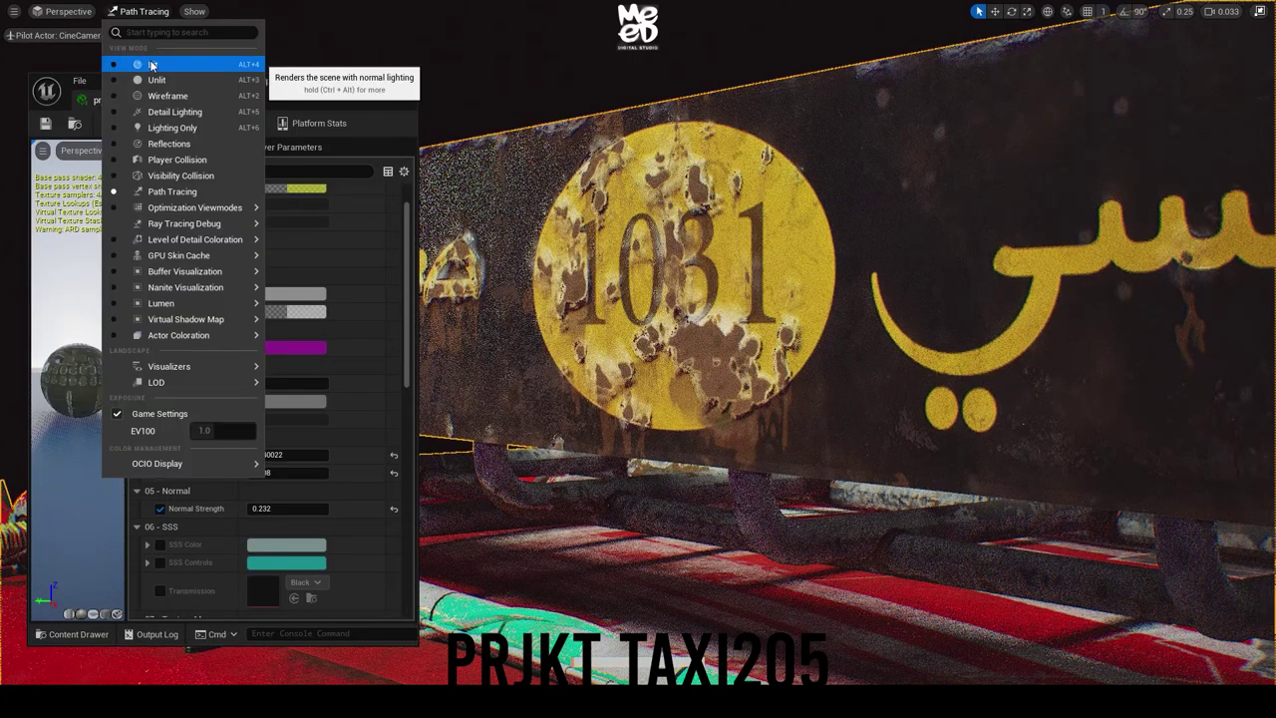
left_click(152, 64)
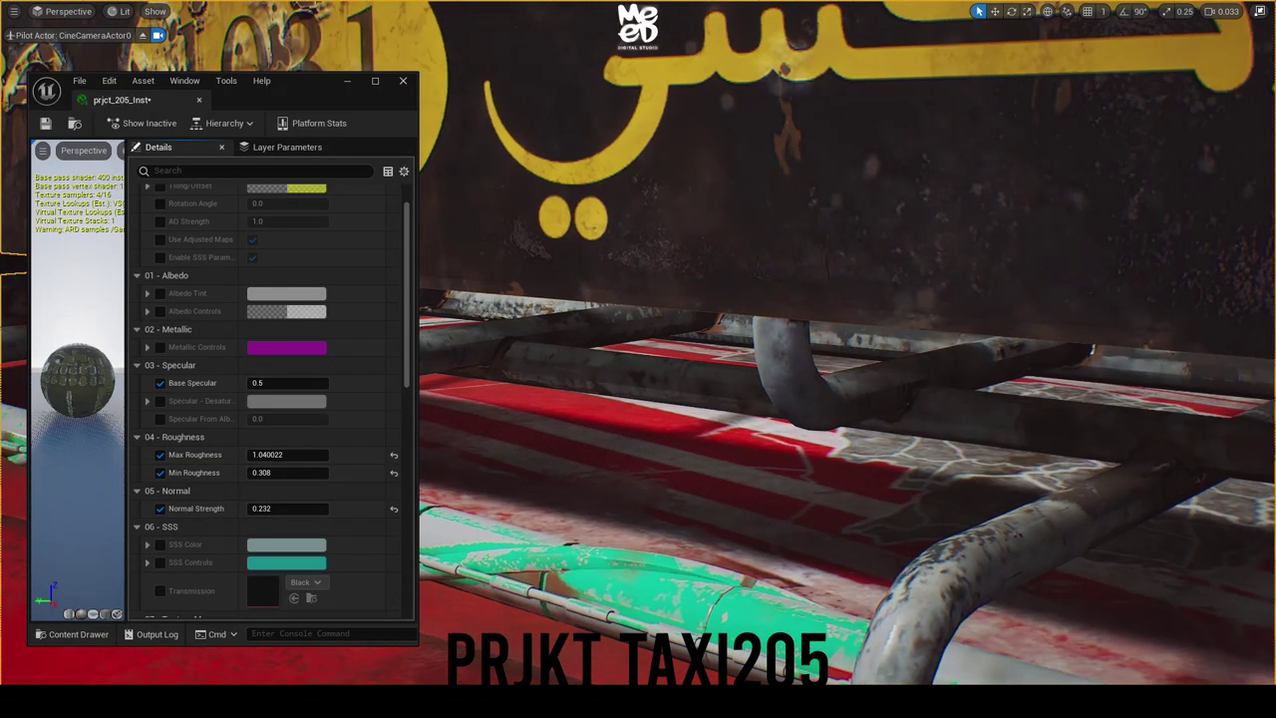